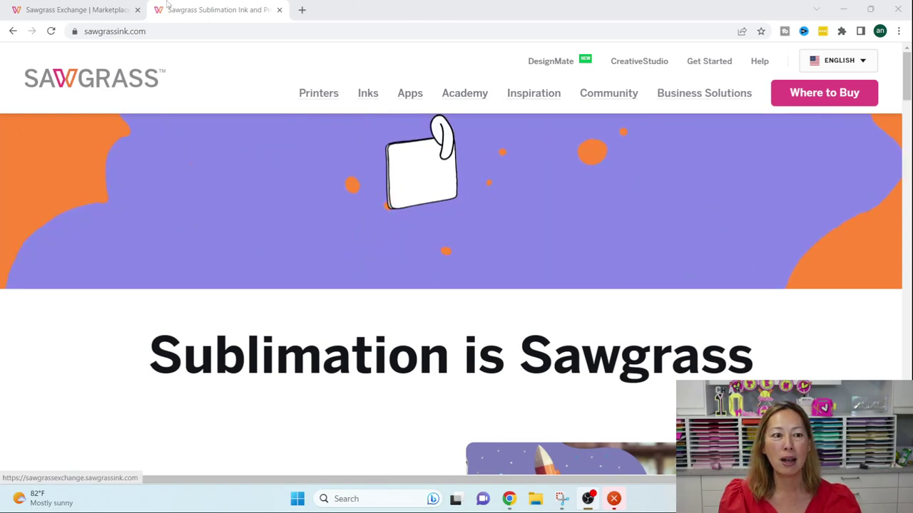
- Switch to the 'Sawgrass Exchange | Marketplace' tab showing the featured design gallery
click(85, 10)
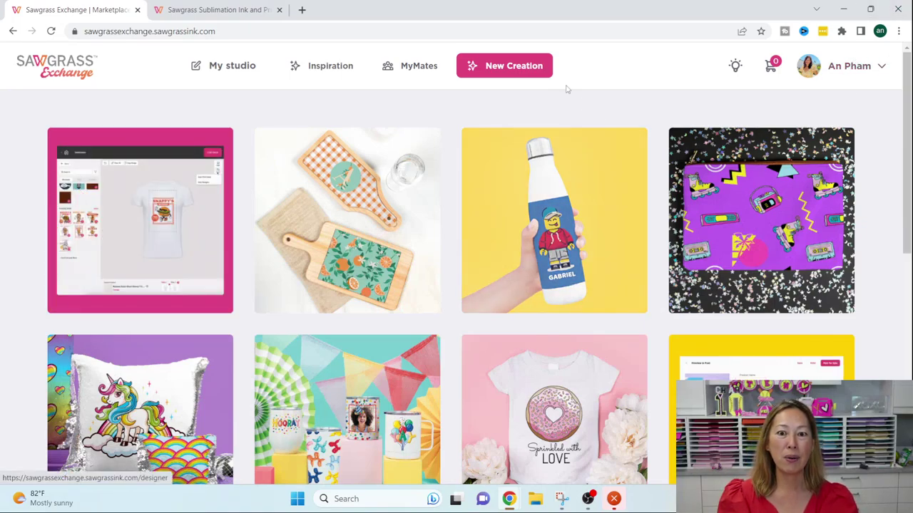
click(223, 67)
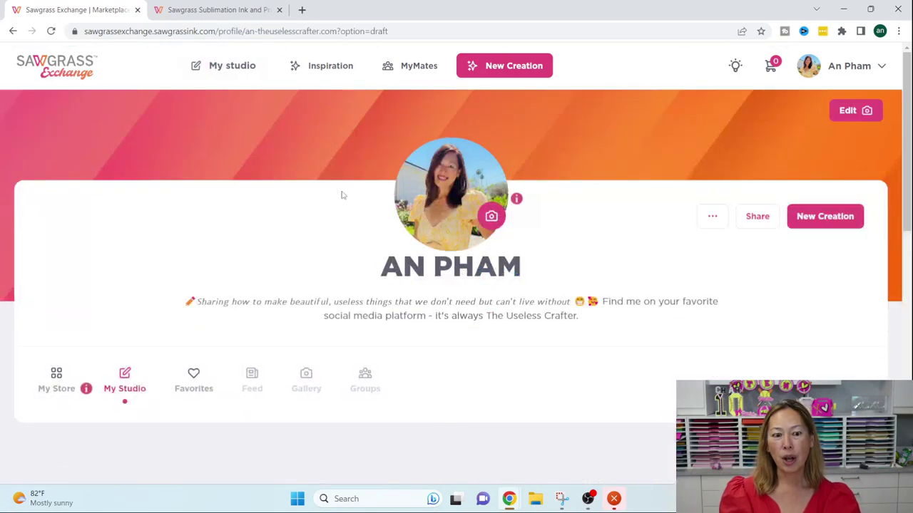
scroll(286, 250, down, 2)
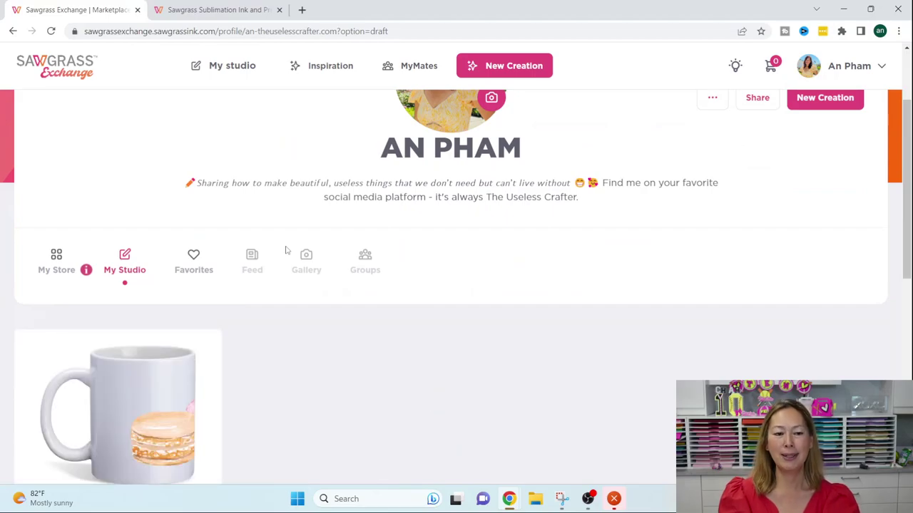
scroll(284, 251, down, 2)
scroll(172, 271, up, 2)
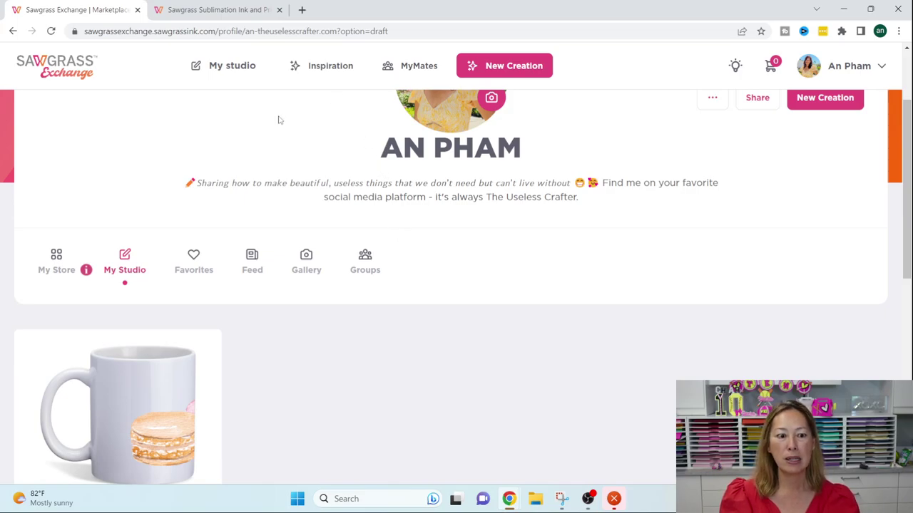
click(328, 67)
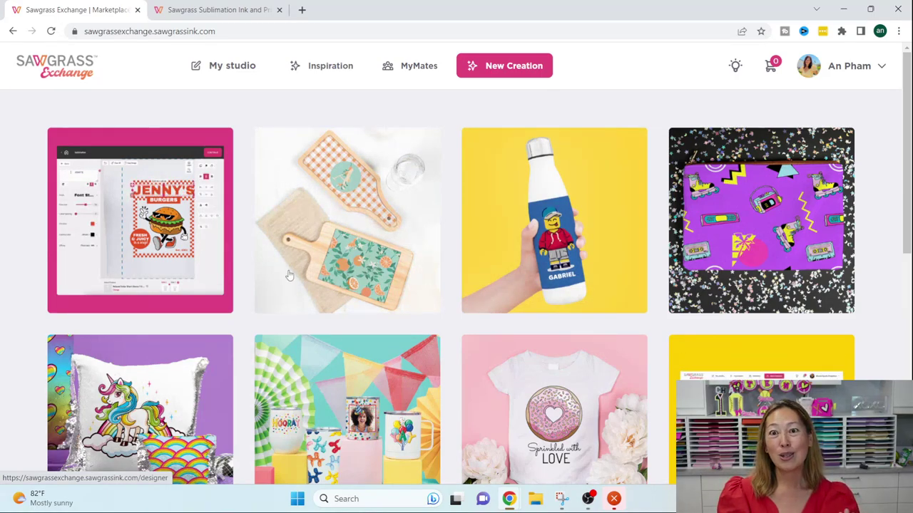
- Glance at the MyMates community feed, then start a New Creation in the Product Designer
click(411, 68)
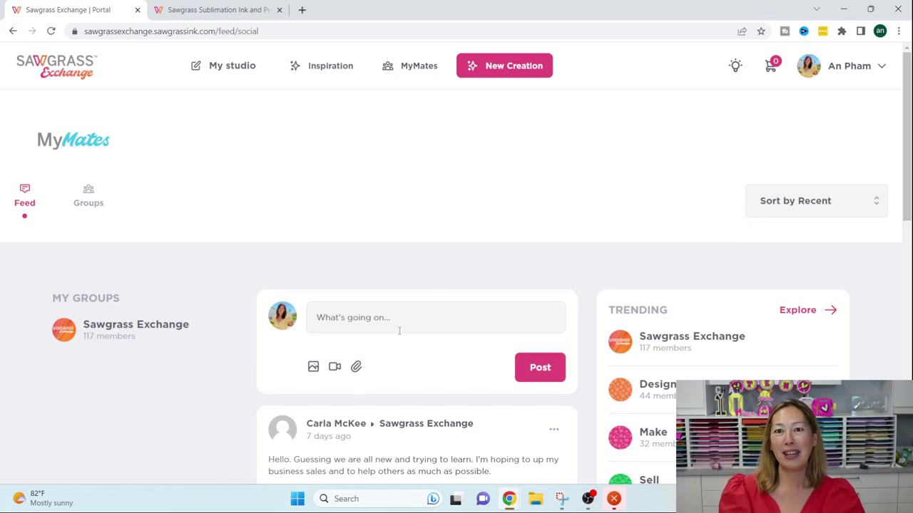
click(501, 67)
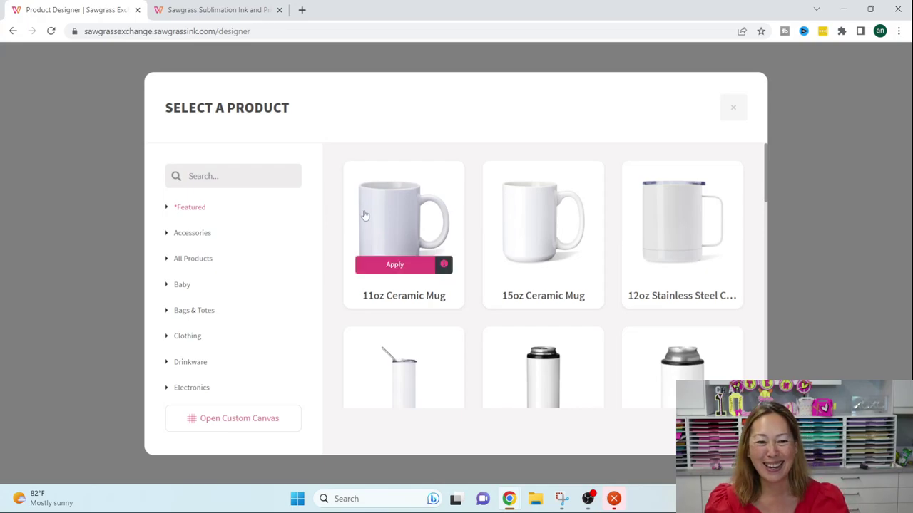
- Choose the 11oz Ceramic Mug from the product list and use it as the product
mouse_move(603, 249)
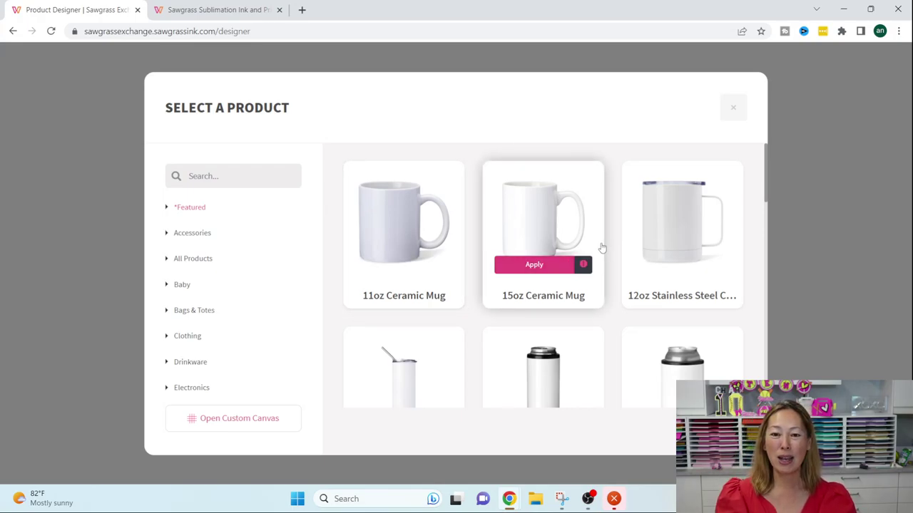
scroll(585, 243, down, 2)
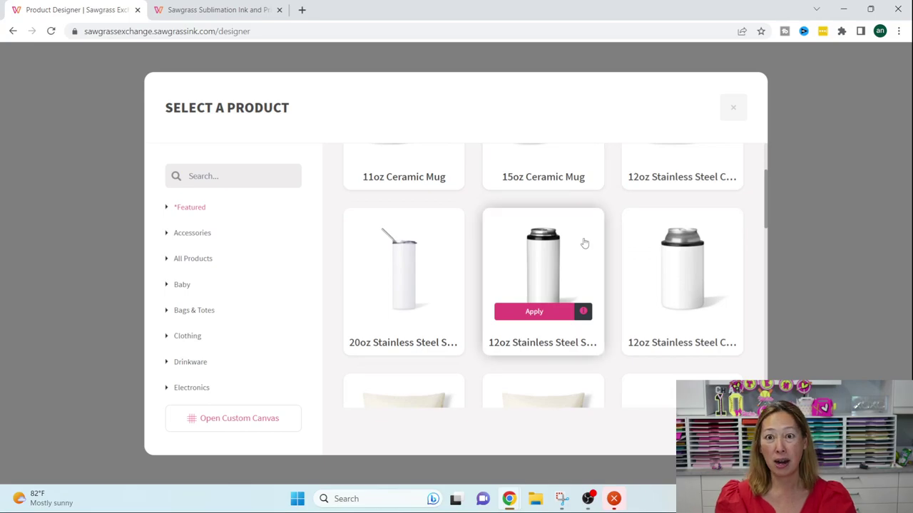
scroll(584, 243, down, 5)
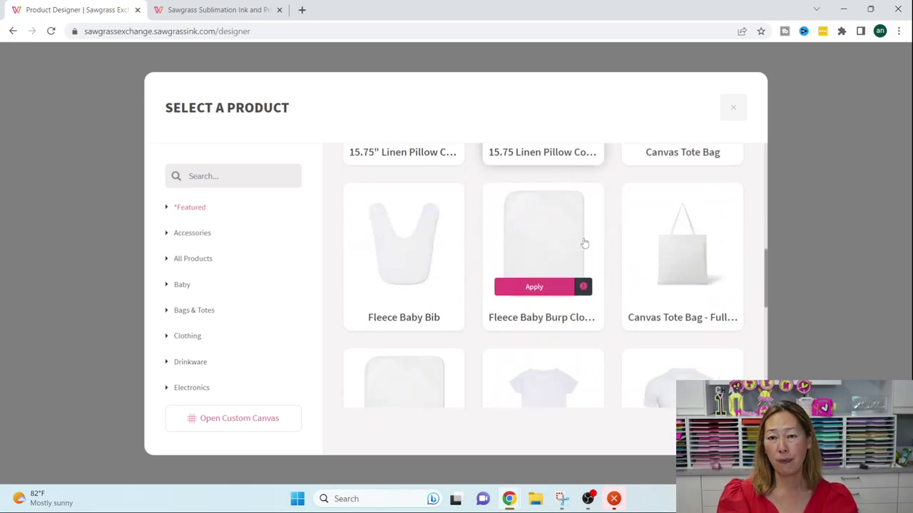
scroll(584, 244, down, 2)
scroll(583, 244, up, 9)
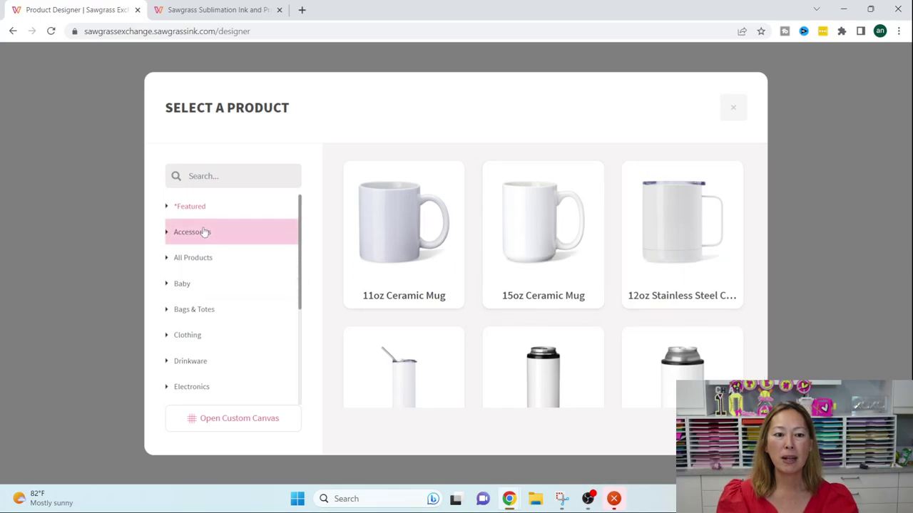
scroll(203, 231, down, 3)
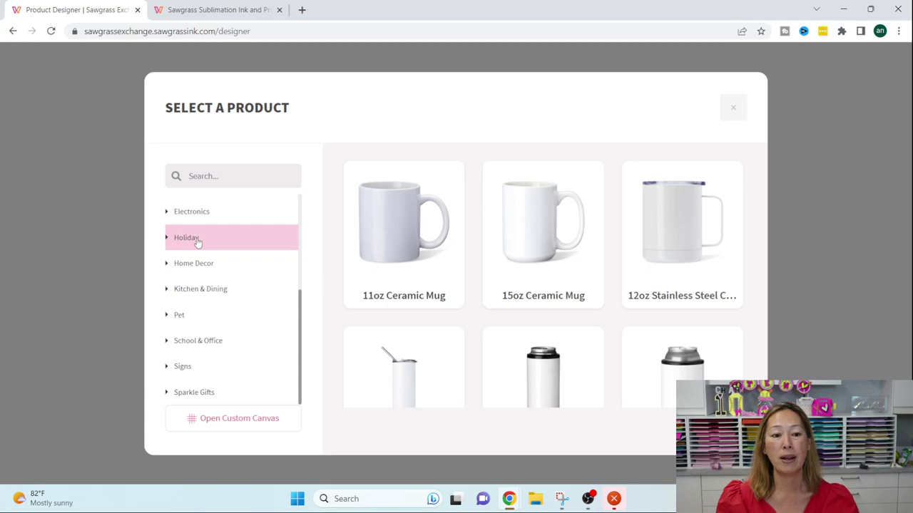
mouse_move(405, 224)
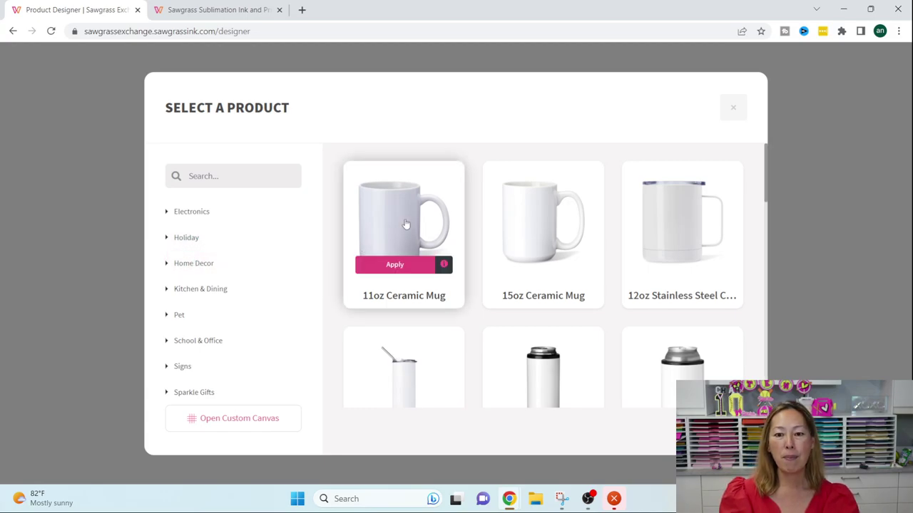
click(443, 264)
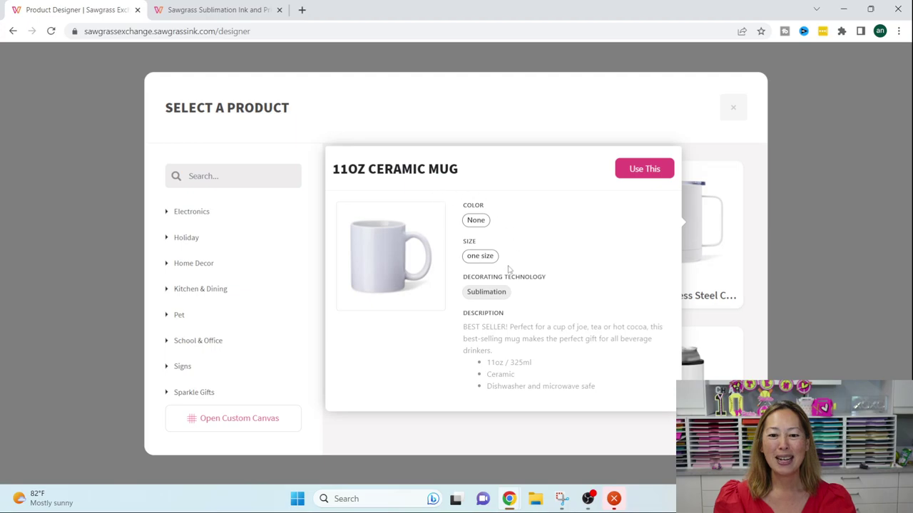
click(644, 171)
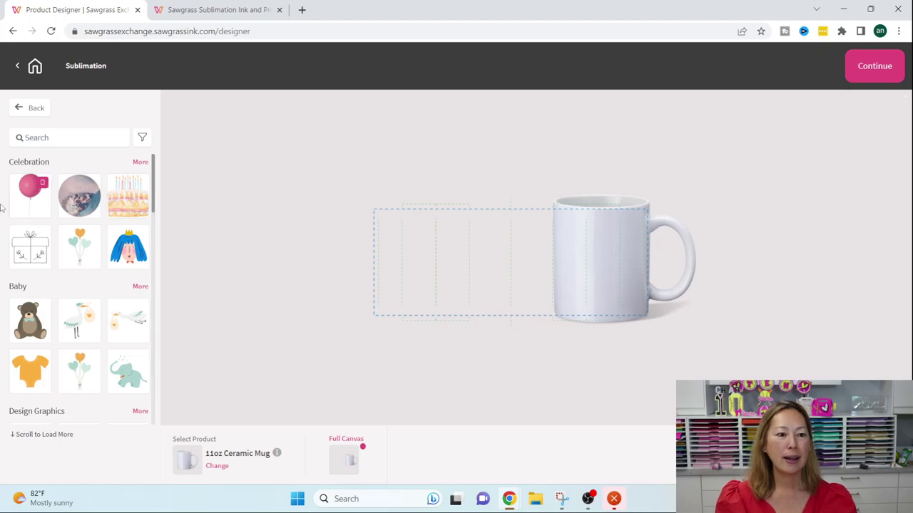
- Search the graphics library for 'macaroon' to list the mint, peach and pink images
click(93, 138)
text(macaron)
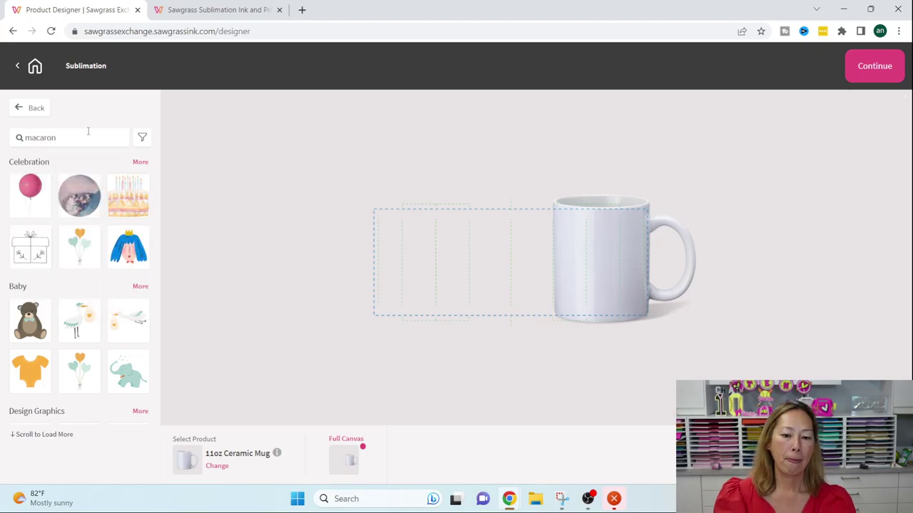
key(Return)
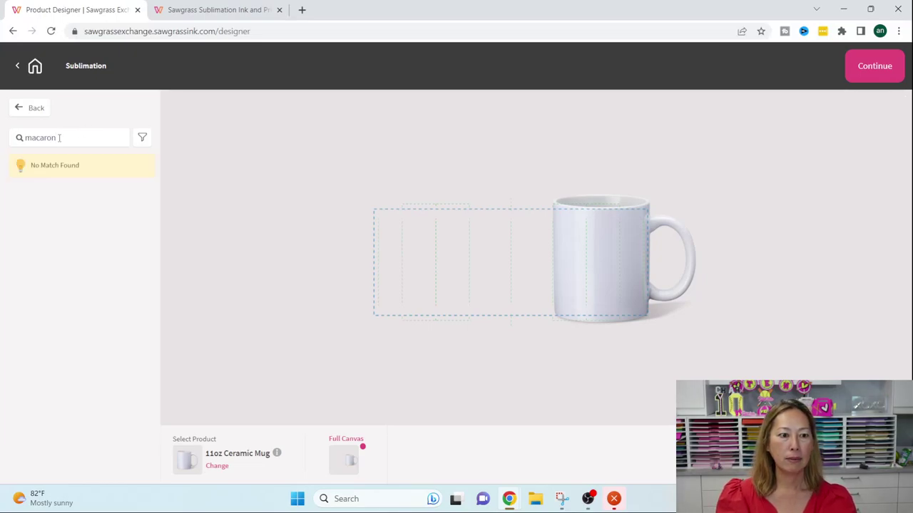
key(BackSpace)
text(o)
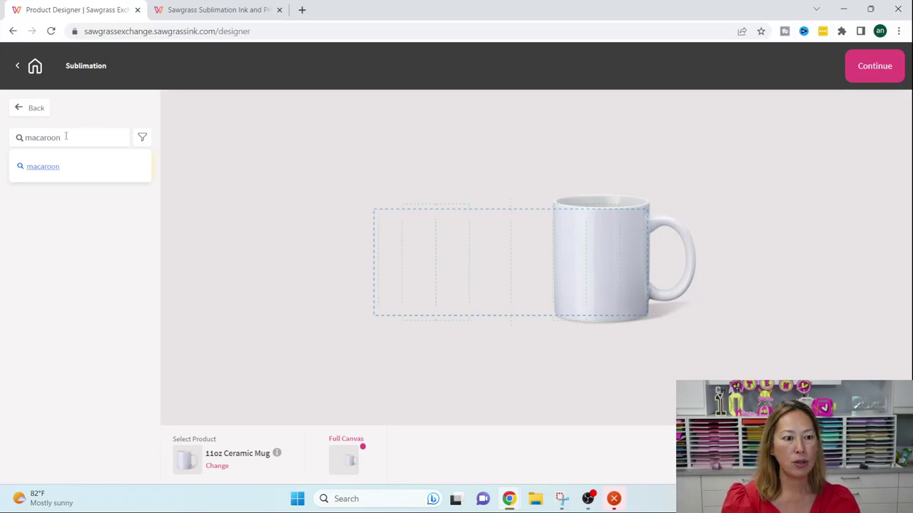
click(40, 168)
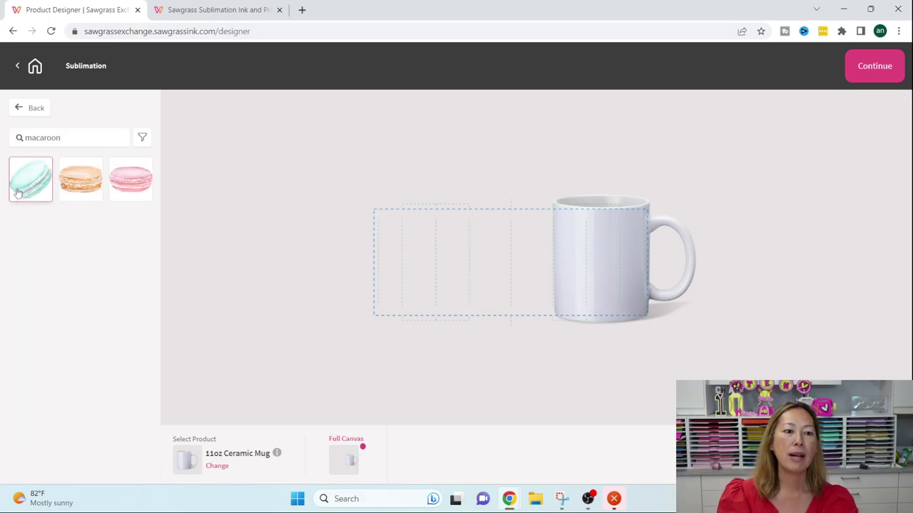
- Place the teal macaron at half size on the left, with the orange macaron overlapping it
click(18, 193)
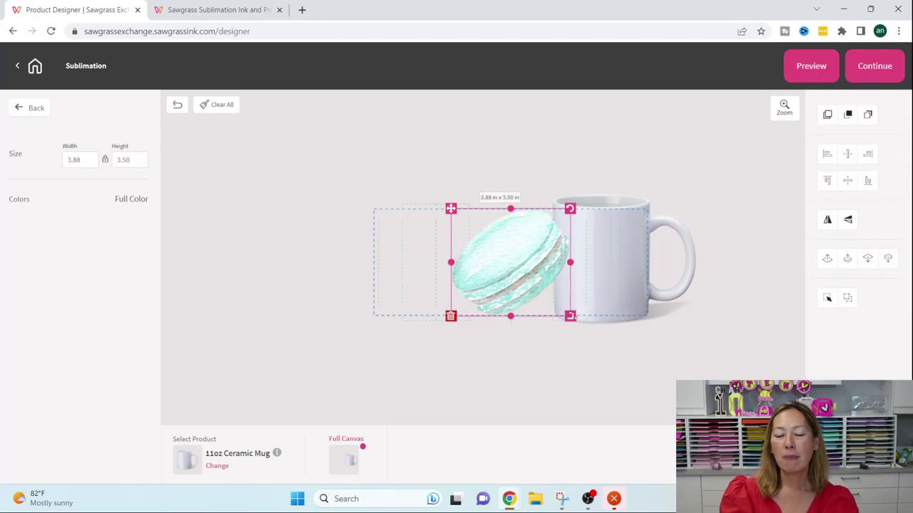
drag(572, 315, 539, 290)
drag(508, 261, 421, 261)
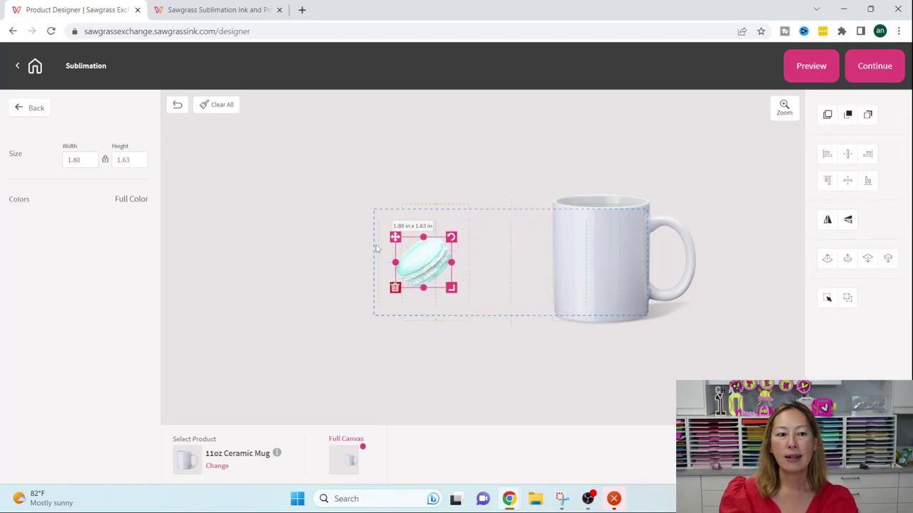
click(31, 107)
click(81, 178)
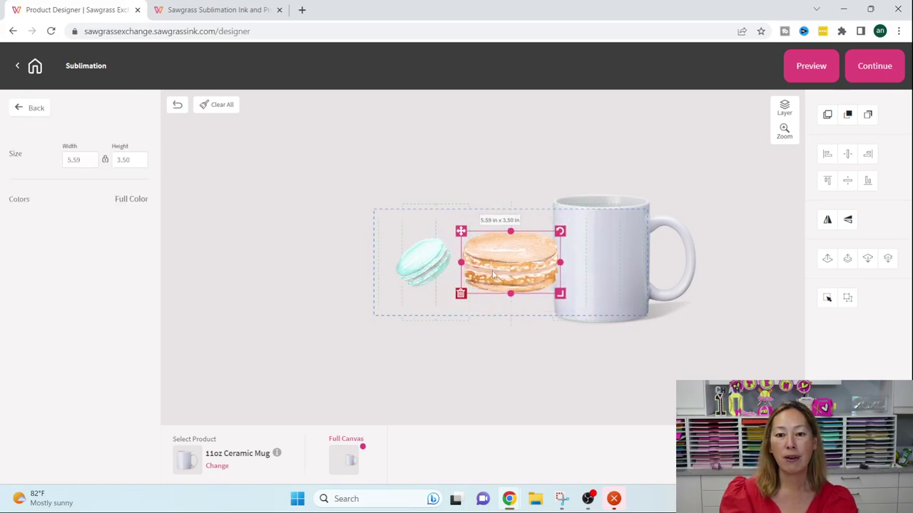
click(422, 262)
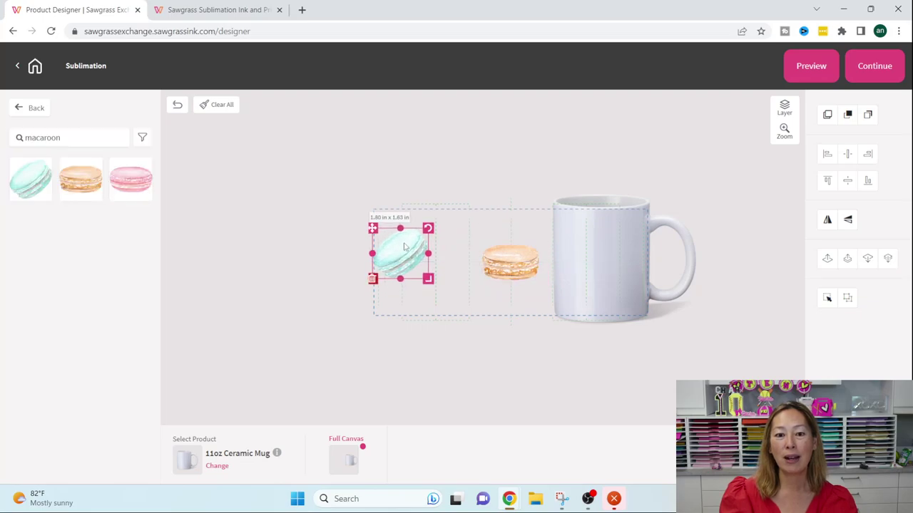
drag(515, 261, 452, 272)
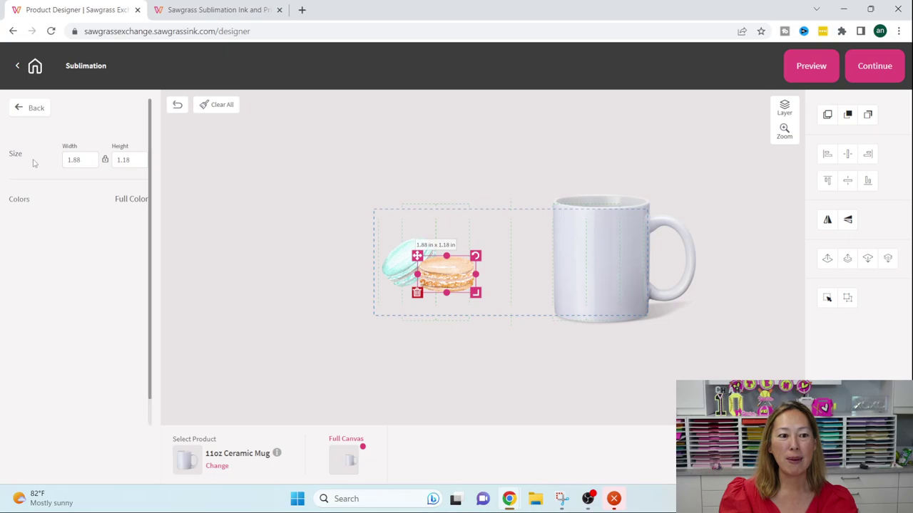
- Add the pink macaron, tilt it clockwise and show its 2.21 × 1.87 in size
click(29, 108)
click(131, 178)
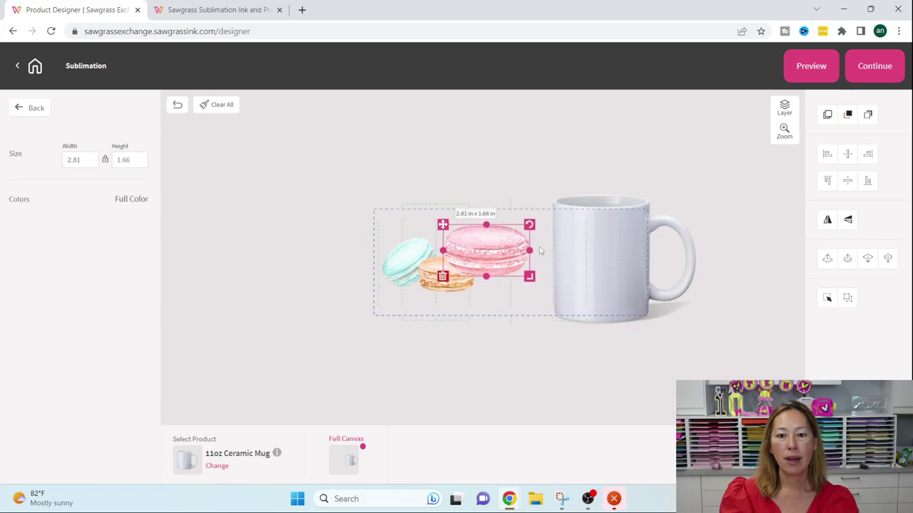
drag(530, 224, 536, 246)
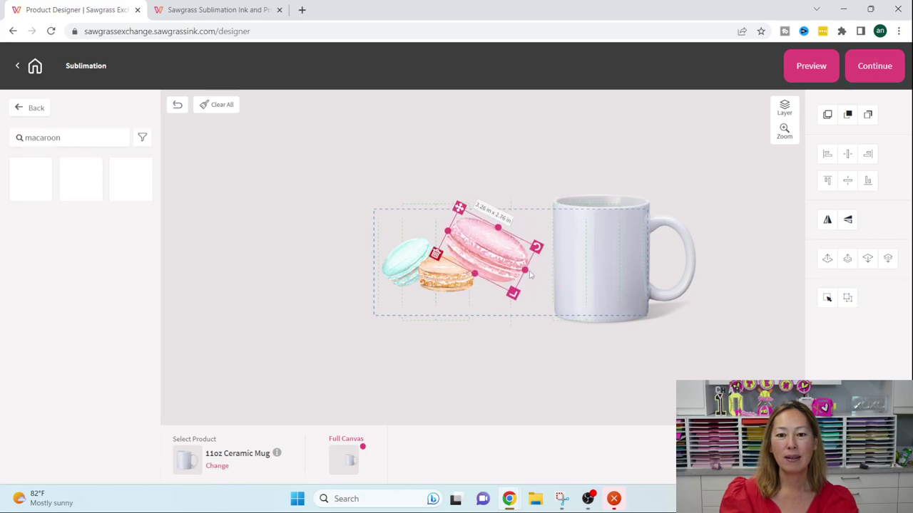
click(483, 265)
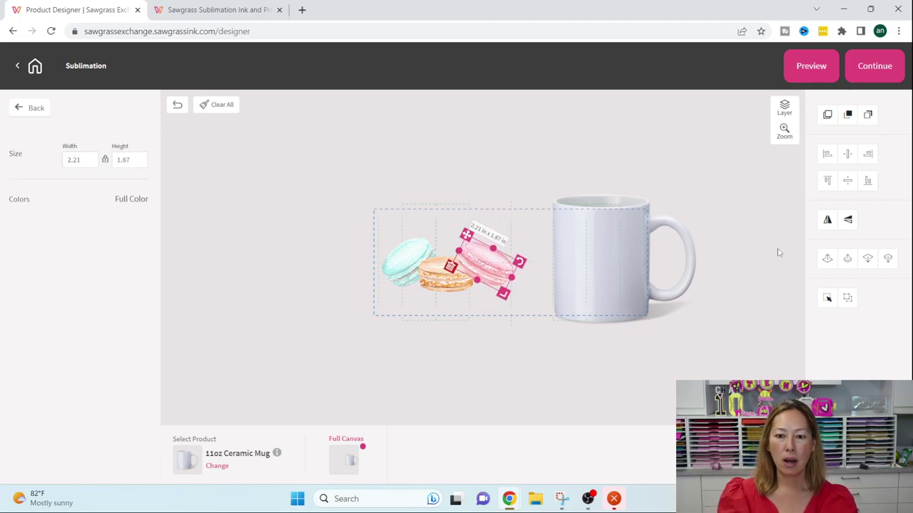
- Open the text editor from the main design options, browsing fonts but keeping the default
click(18, 110)
click(19, 108)
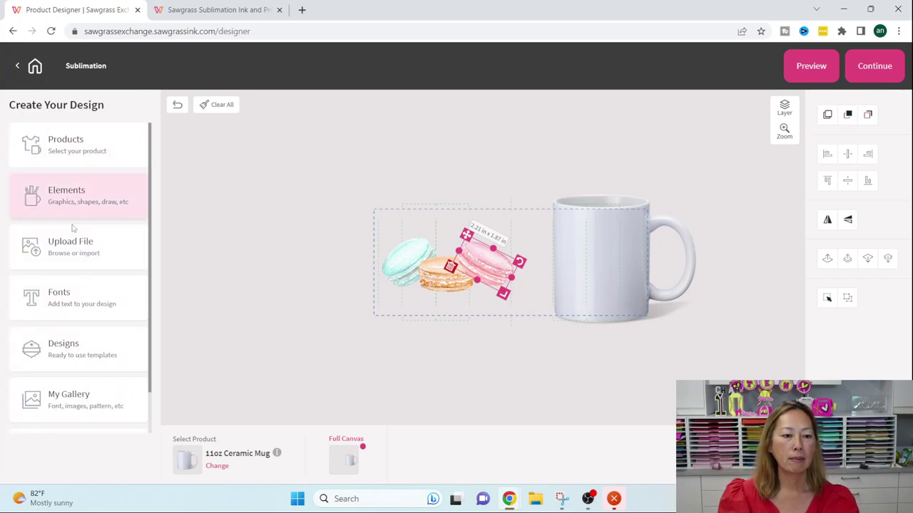
click(72, 302)
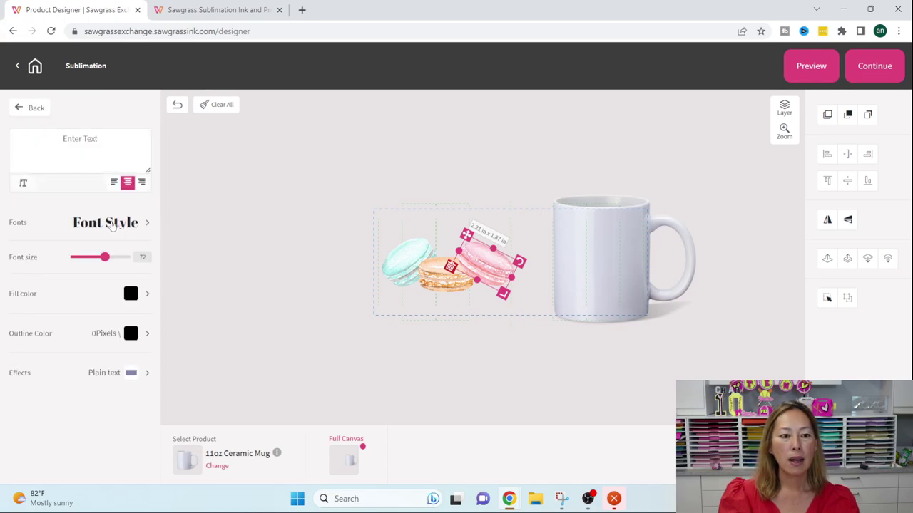
click(114, 227)
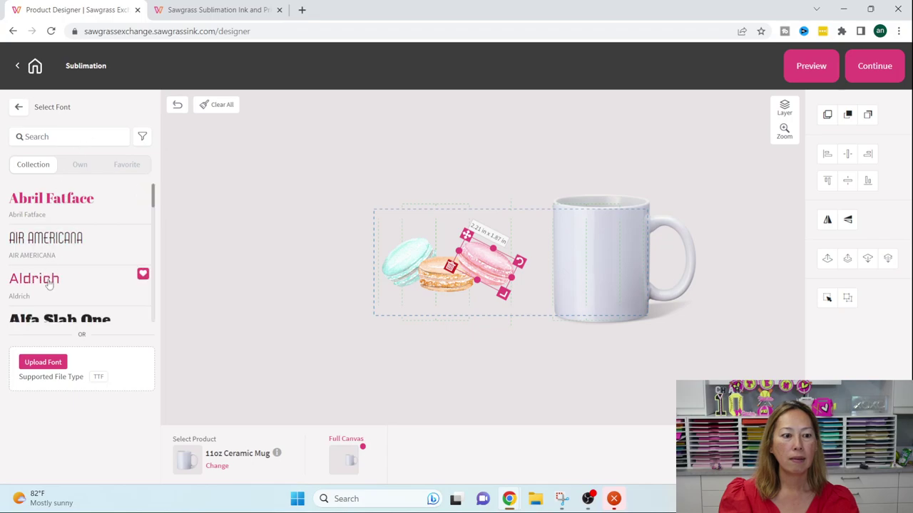
scroll(44, 282, down, 3)
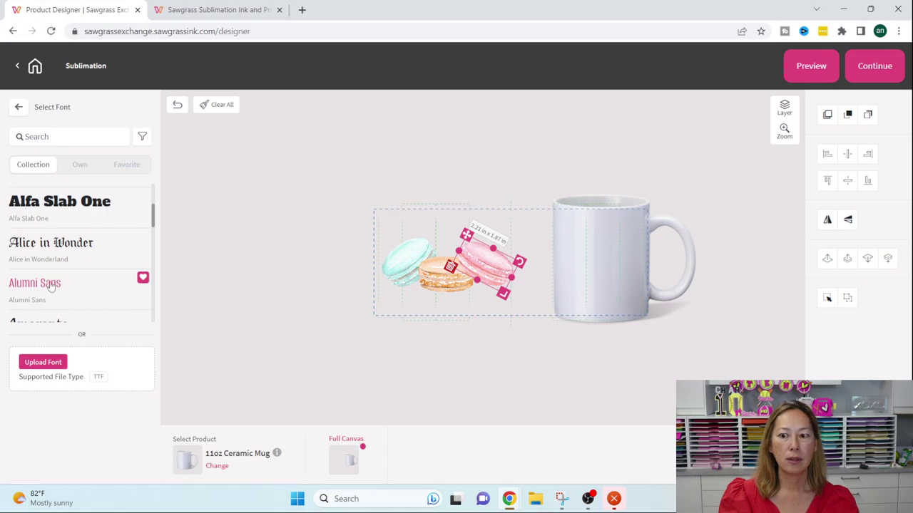
click(17, 110)
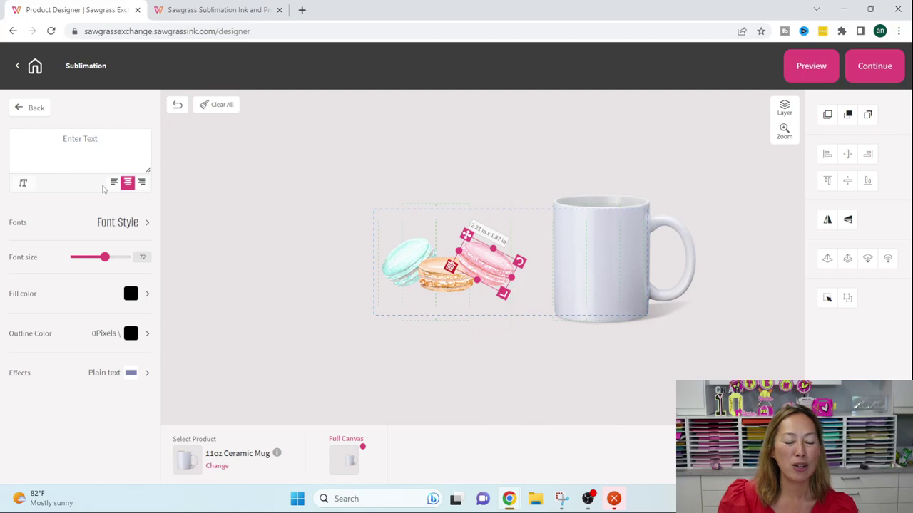
- Add 'Bonjour!' at font size 58 and place it on the front of the mug
text(Bono)
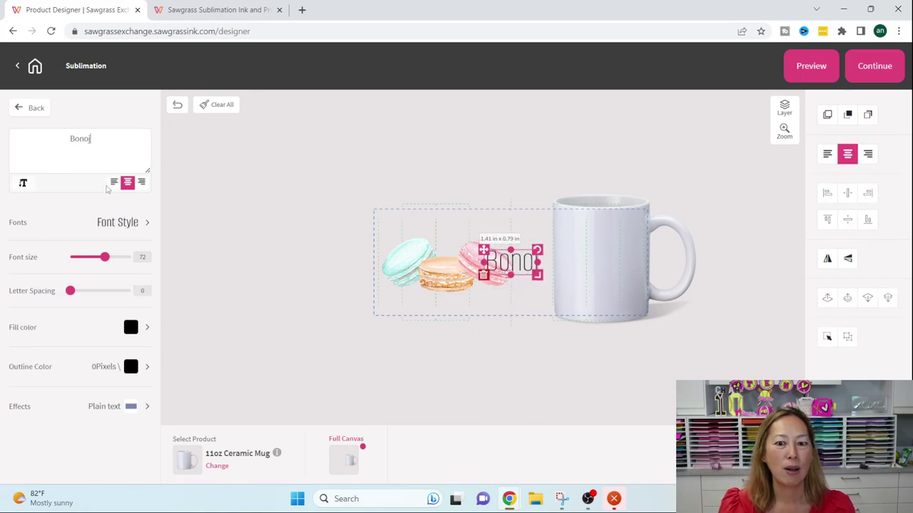
key(BackSpace)
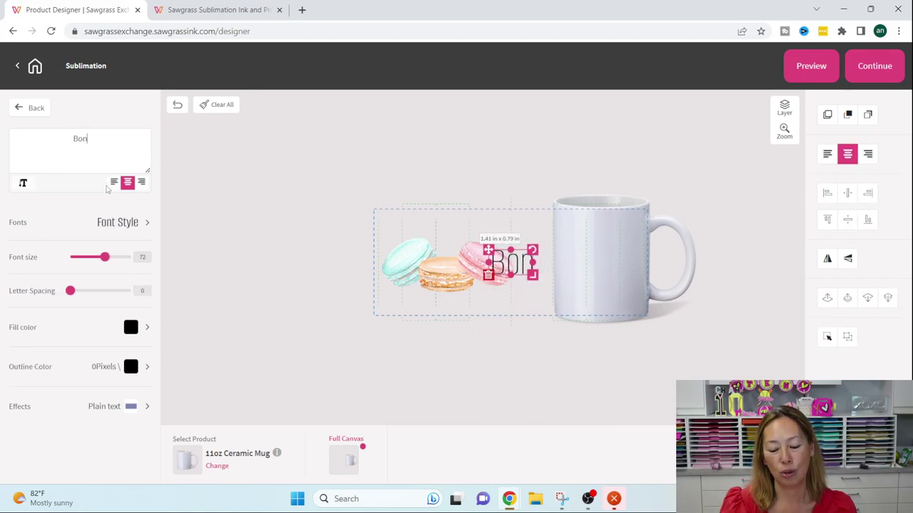
text(jour!)
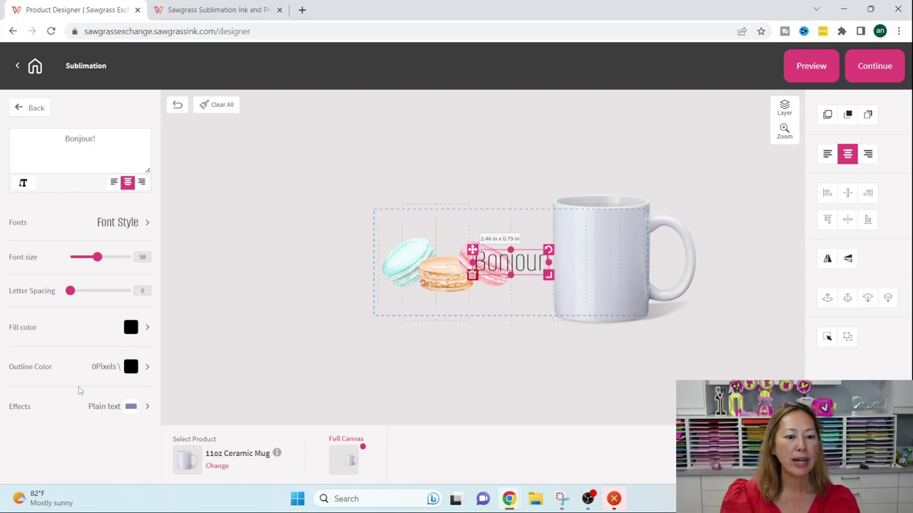
click(561, 321)
drag(531, 262, 610, 239)
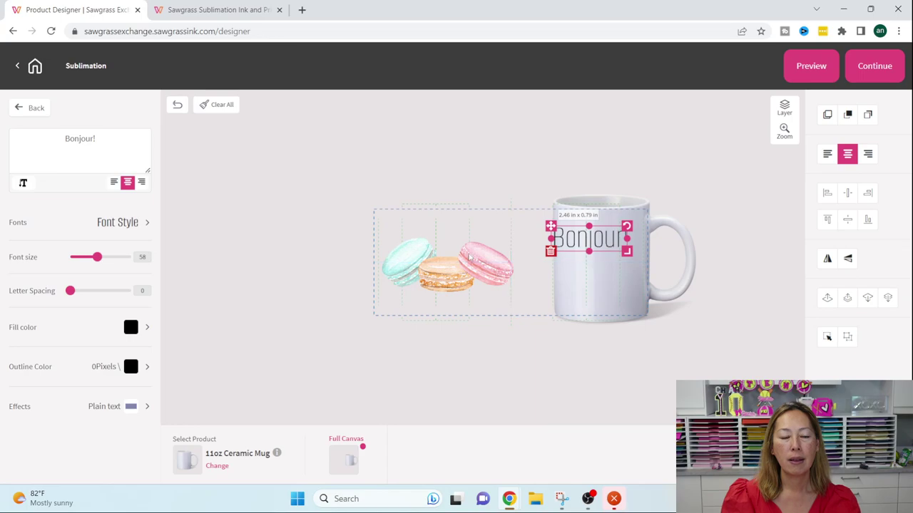
click(511, 277)
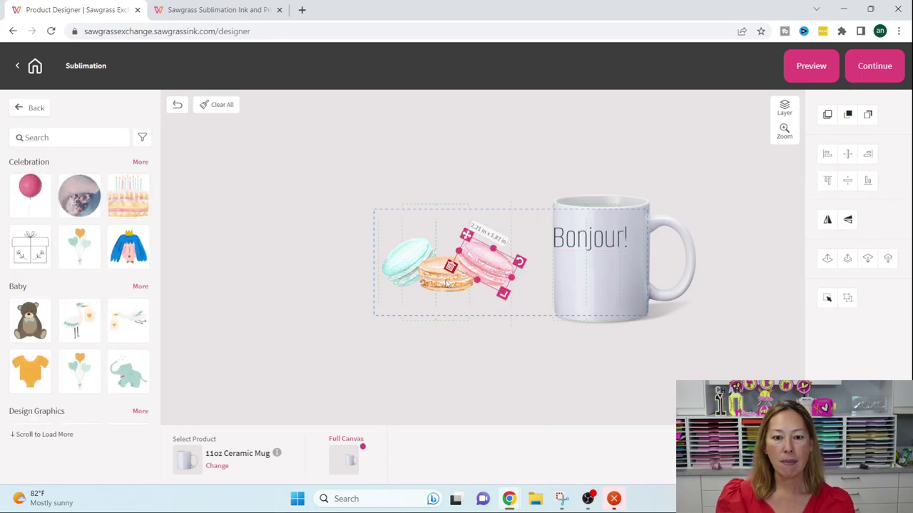
- Duplicate the three macarons and move the copies onto the mug front
click(415, 249)
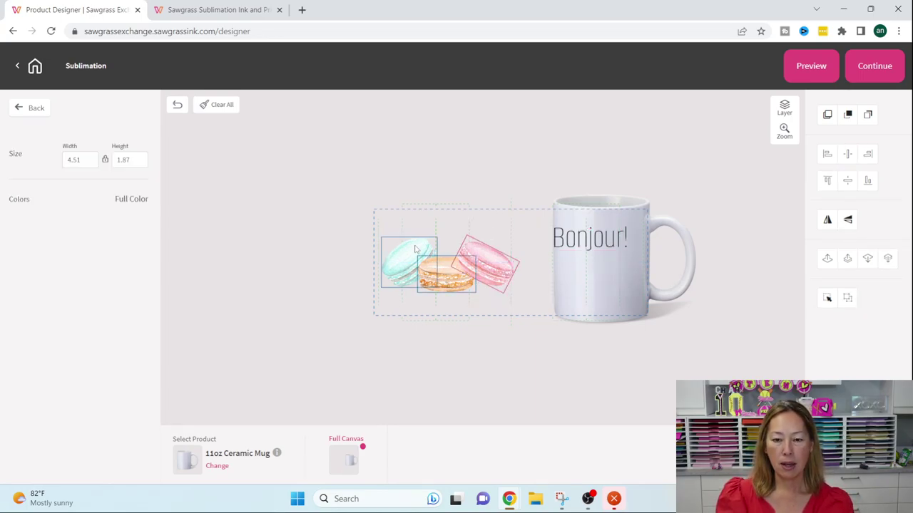
key(ctrl+c)
key(ctrl+v)
drag(492, 283, 562, 285)
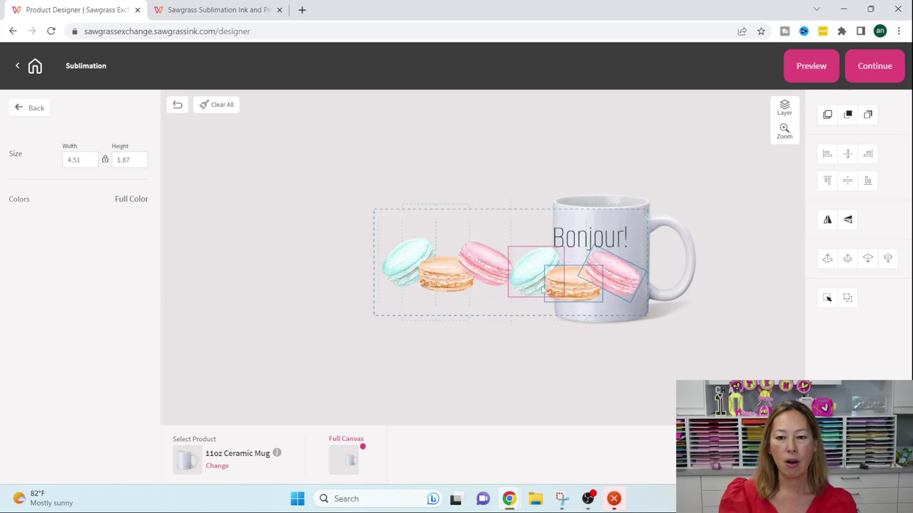
- Nudge the orange macaron right and slightly up between the teal and pink ones
click(476, 271)
click(457, 292)
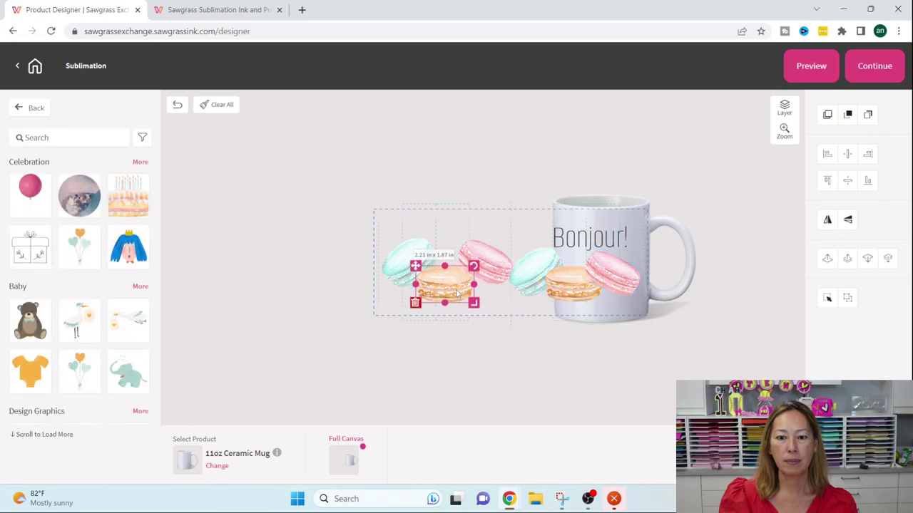
drag(457, 293, 471, 289)
click(424, 283)
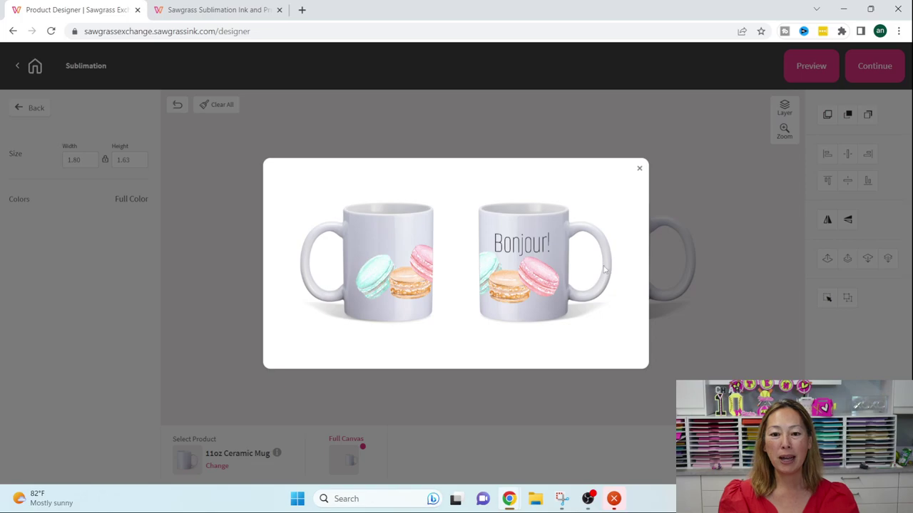
click(639, 170)
- Name the design 'Macaron Bonjour Mug' and save it
click(881, 66)
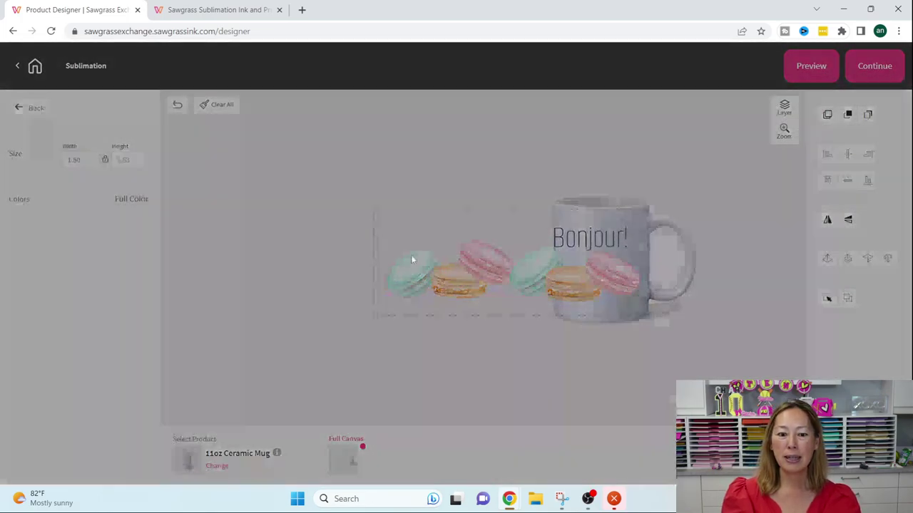
click(457, 239)
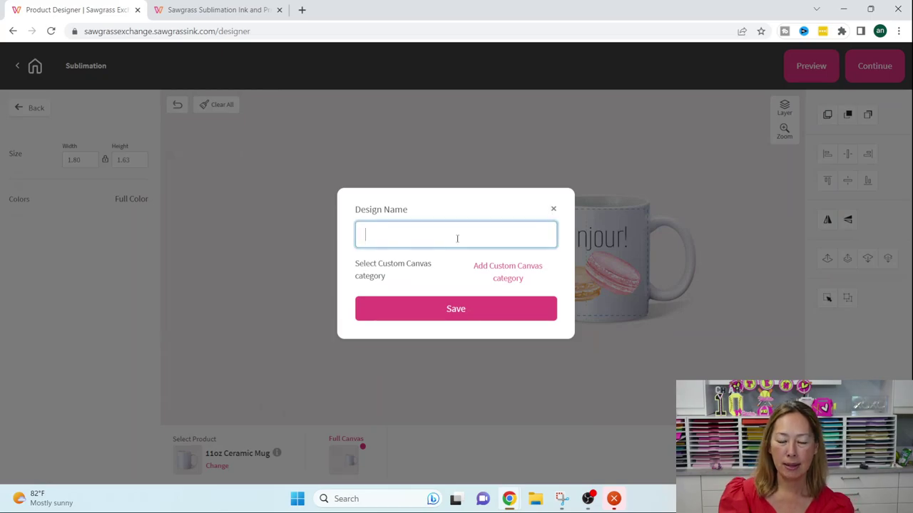
text(Macaron Bonjour Mug)
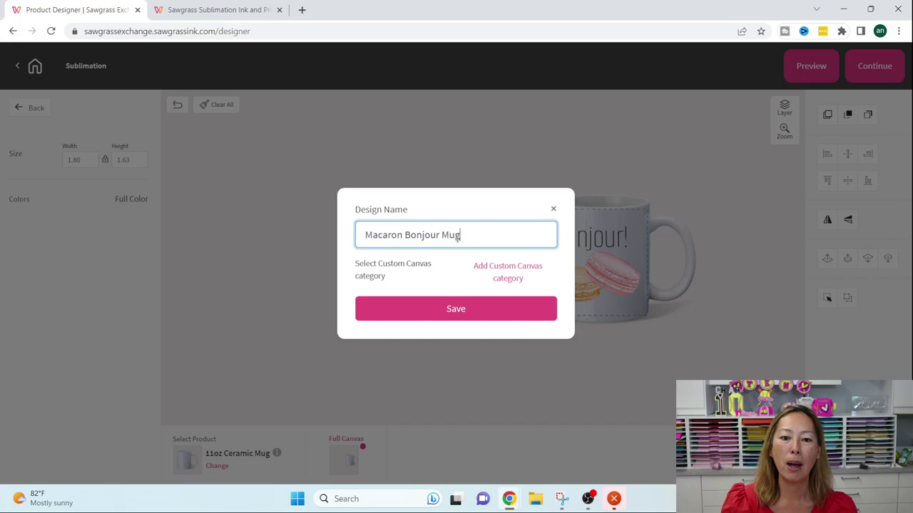
click(496, 305)
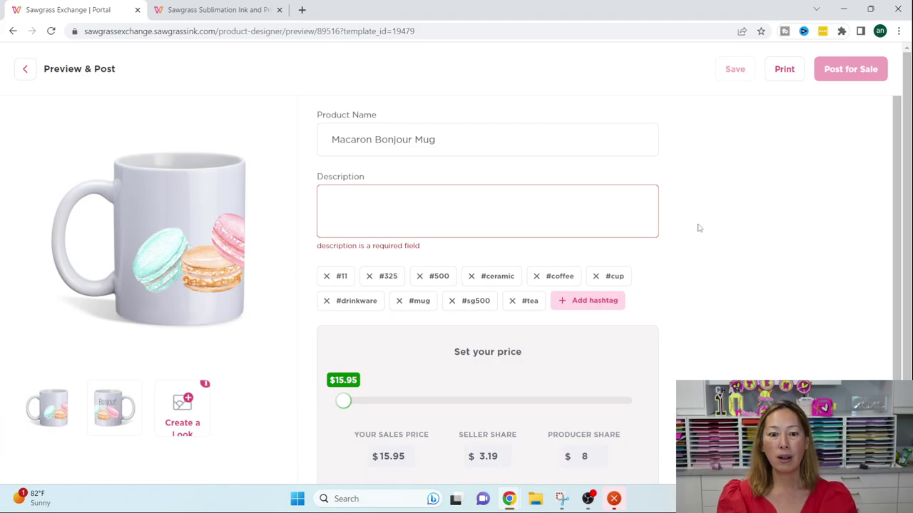
- Enter 'Morning mug' in the listing's Description box
click(376, 213)
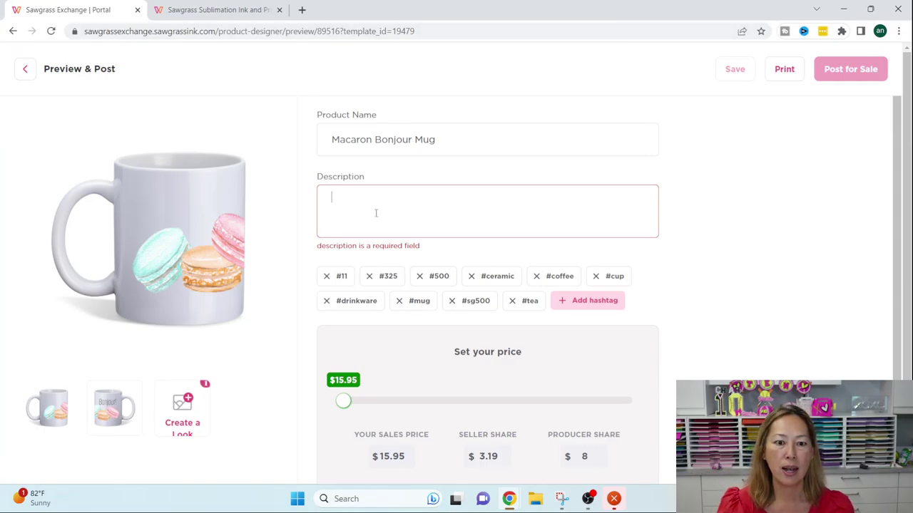
text(Morning mug)
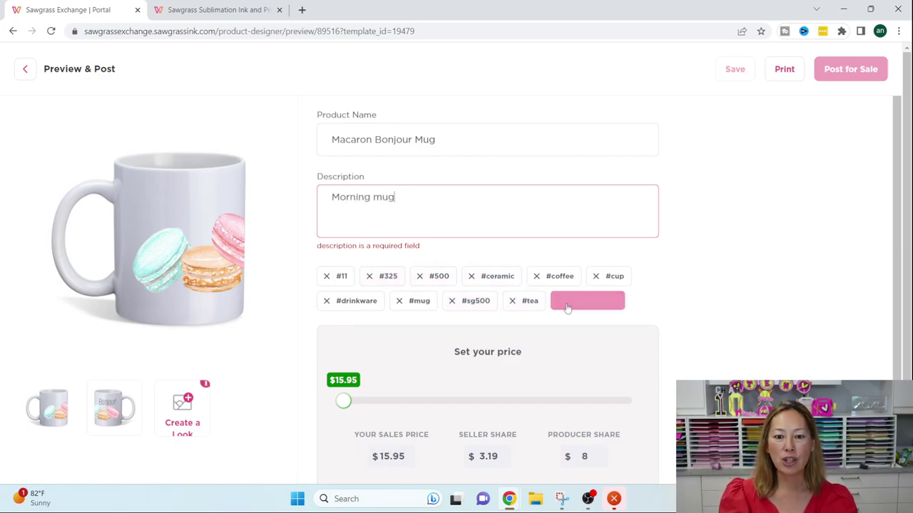
scroll(637, 275, down, 2)
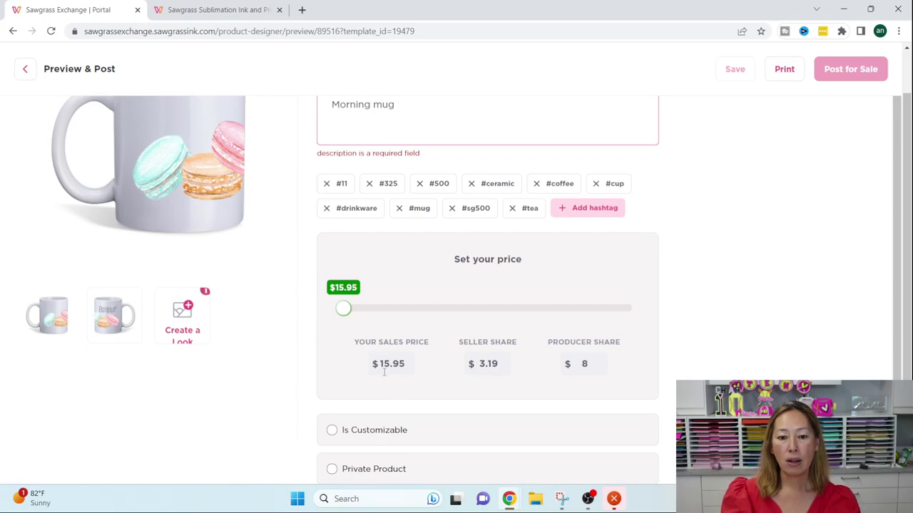
- Price the mug at $16.85, giving a $4.09 seller share, and turn on Is Customizable
drag(347, 308, 343, 308)
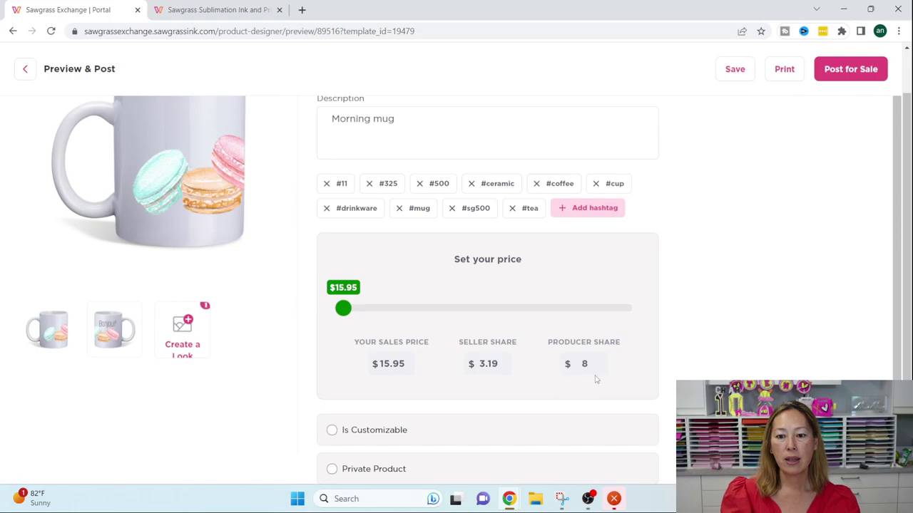
drag(344, 311, 541, 322)
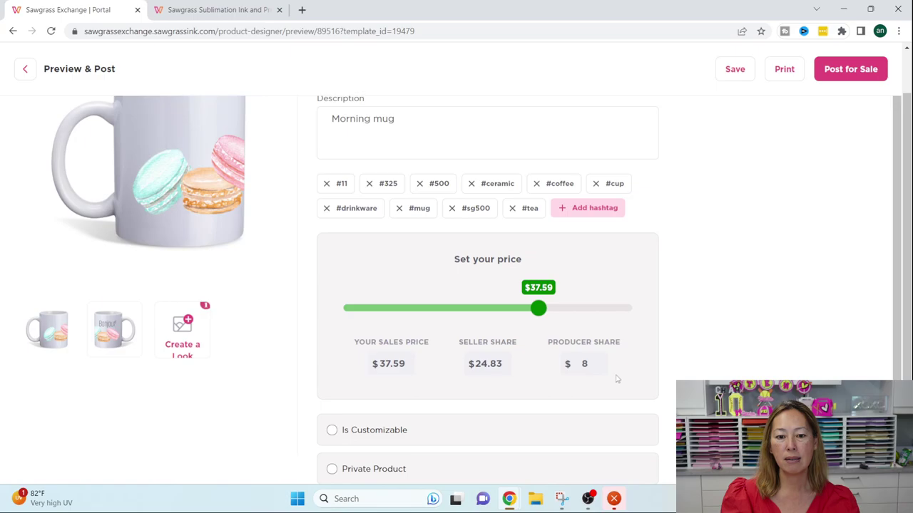
drag(540, 310, 599, 332)
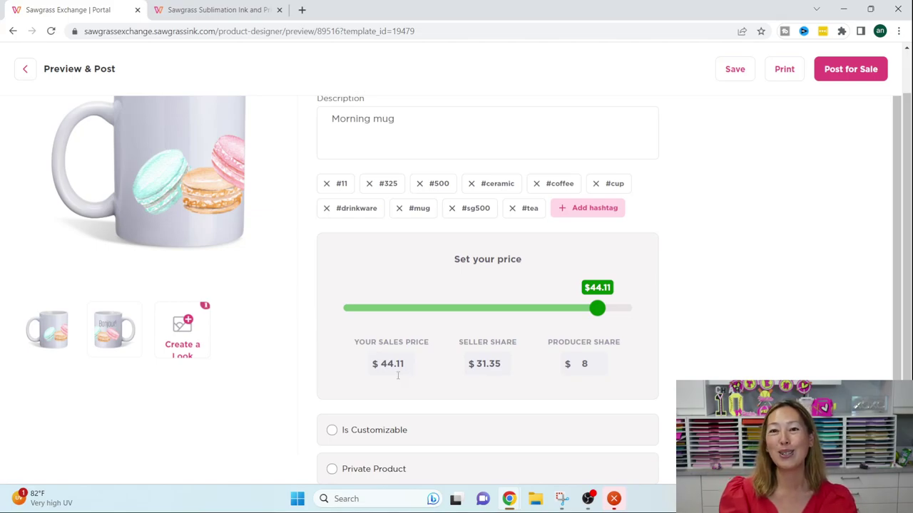
drag(603, 312, 351, 330)
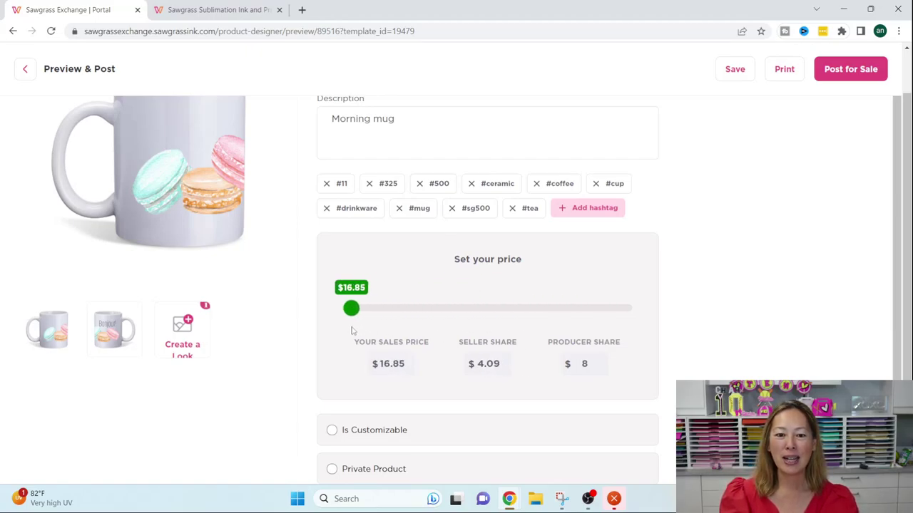
click(333, 431)
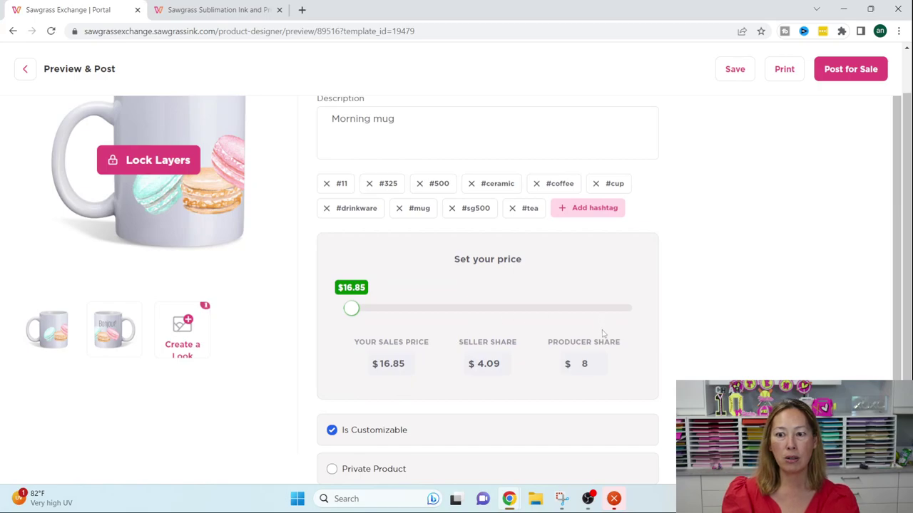
- Post the Macaron Bonjour Mug for sale and confirm it shows in My Store at $16.85
click(858, 74)
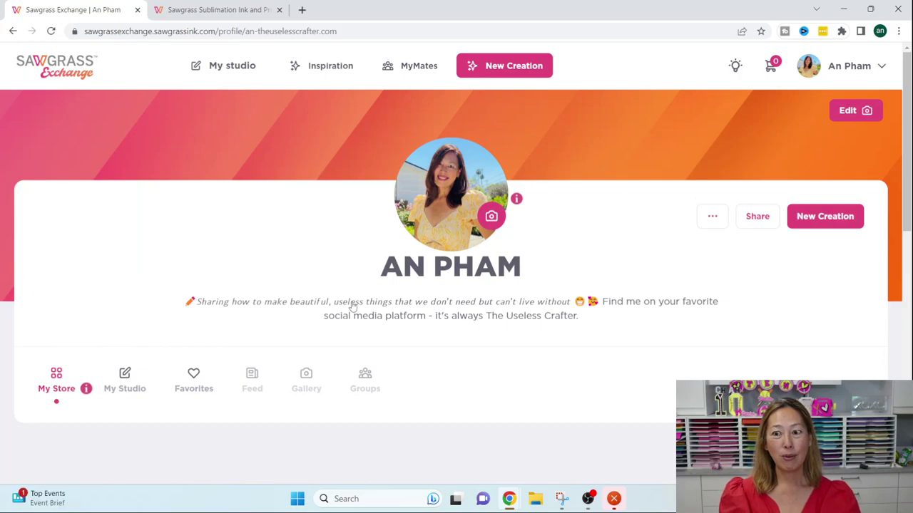
scroll(311, 381, down, 3)
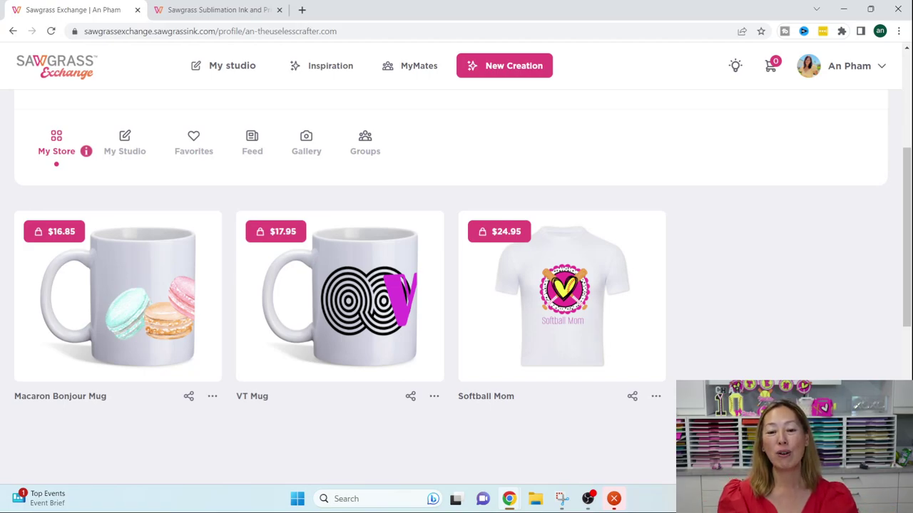
scroll(735, 356, up, 3)
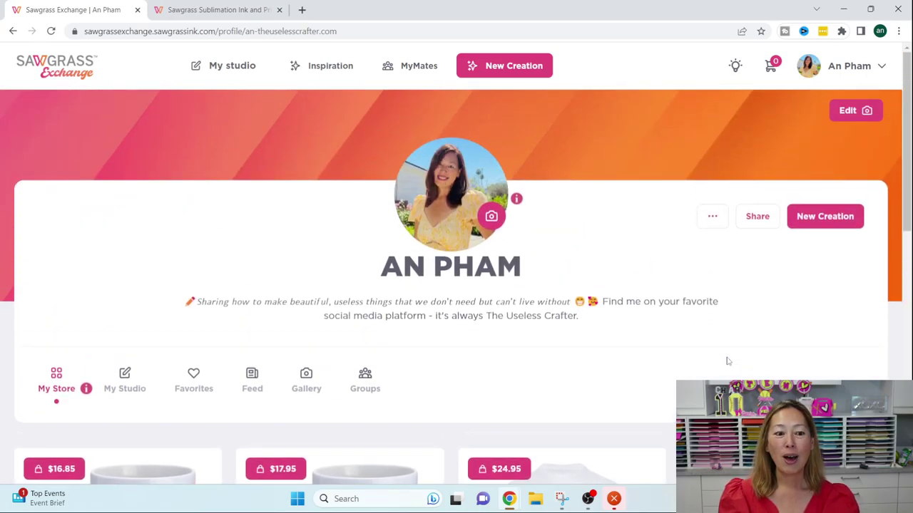
scroll(727, 361, down, 4)
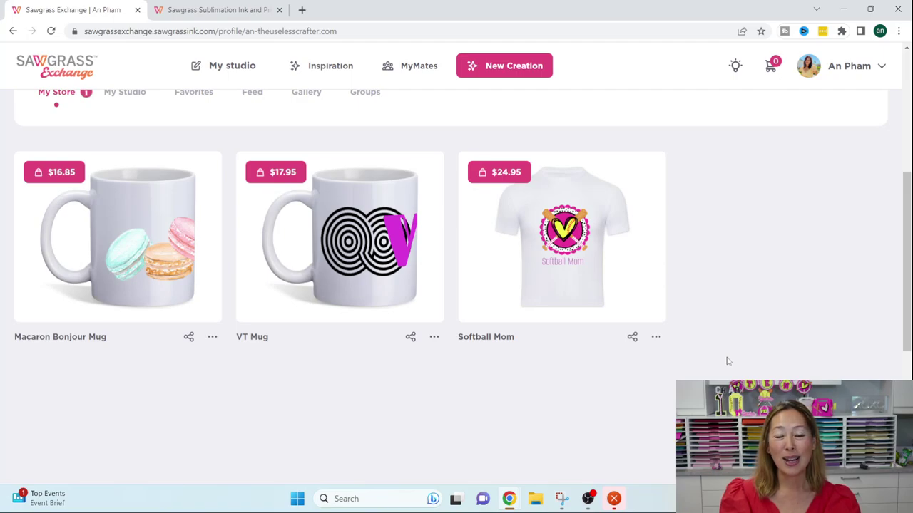
scroll(727, 362, up, 1)
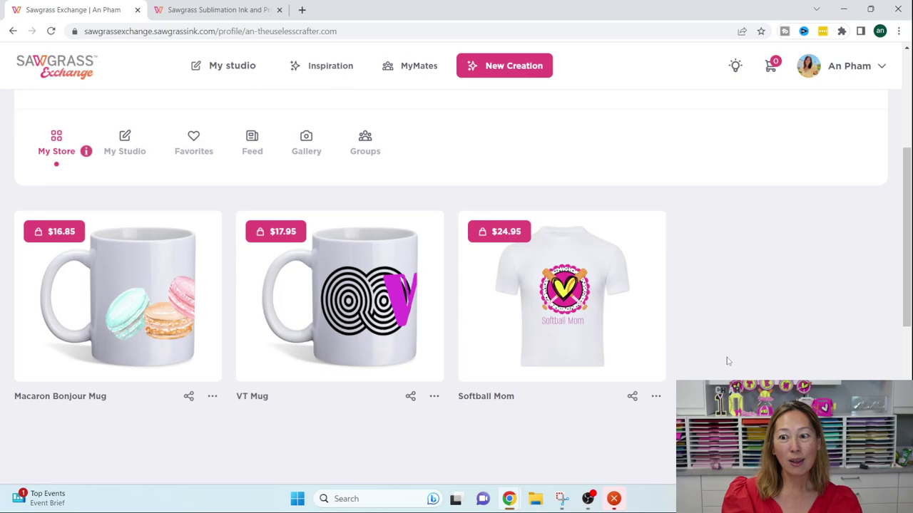